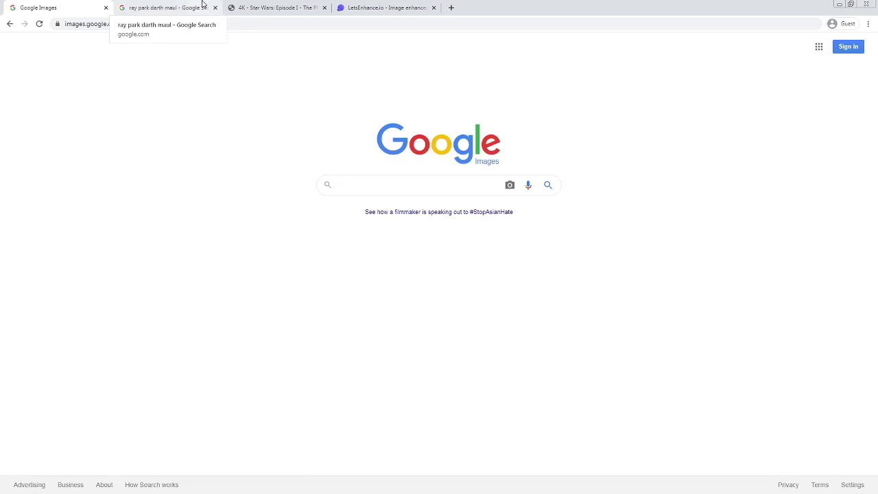
Step: Review the open image-source pages: the ray park darth maul results, the 4K Phantom Menace screencap gallery and LetsEnhance.io
left_click(203, 5)
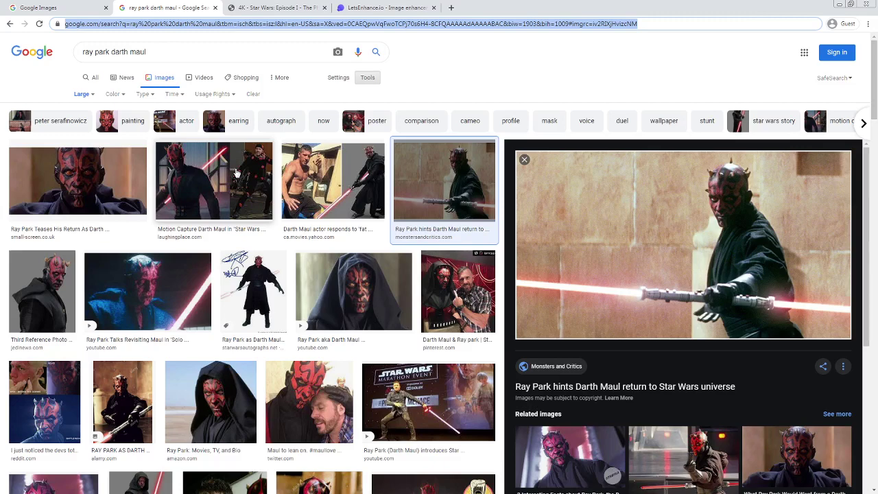
left_click(273, 7)
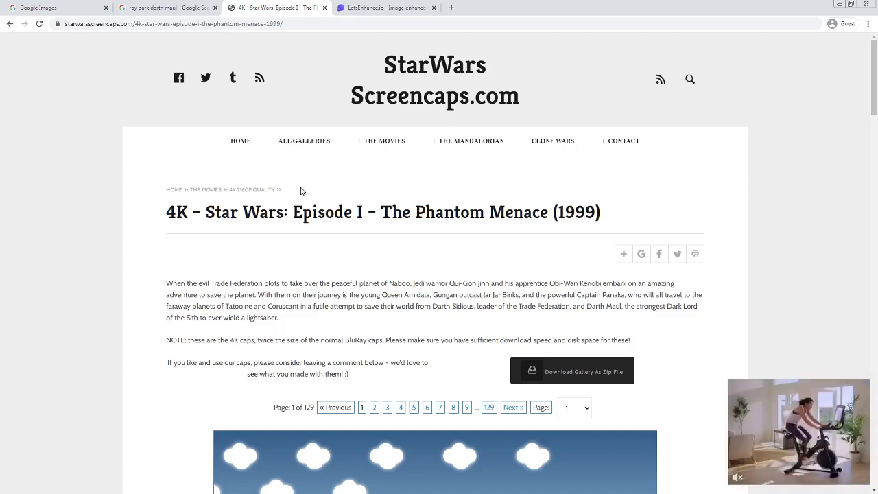
scroll(416, 313, "down", 5)
scroll(435, 298, "down", 6)
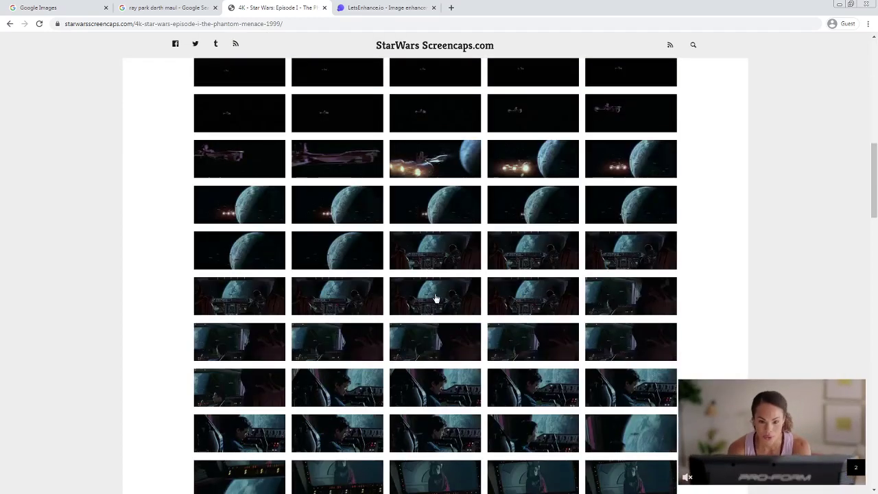
scroll(725, 284, "up", 4)
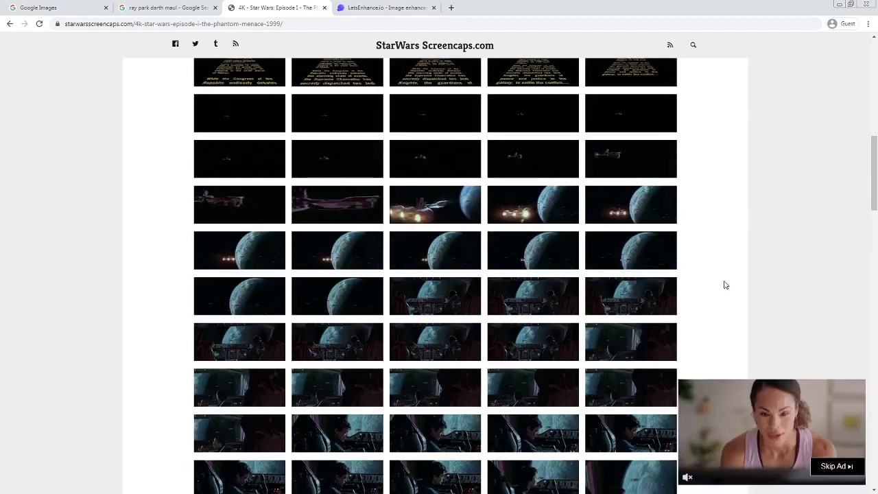
scroll(725, 286, "down", 3)
scroll(726, 285, "down", 10)
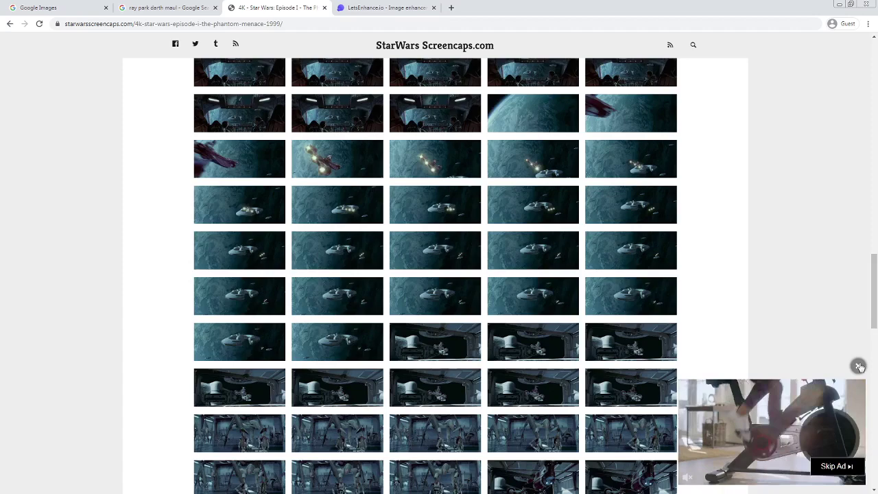
left_click(860, 367)
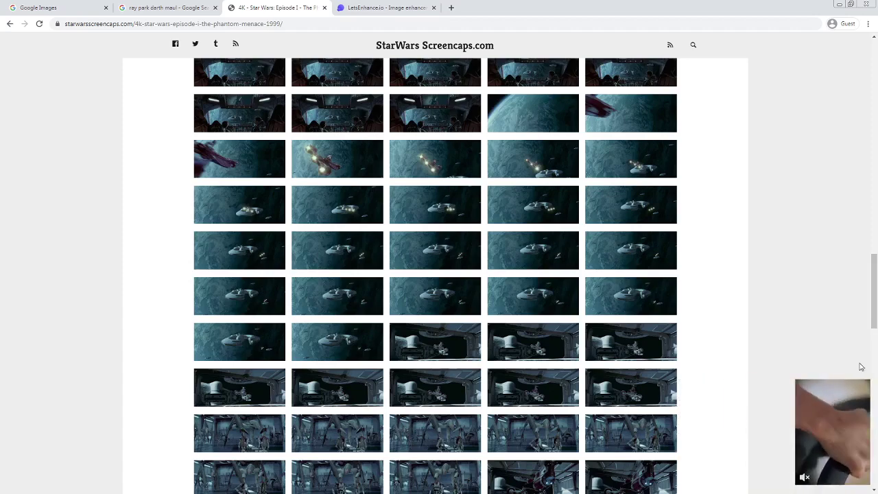
scroll(788, 347, "down", 3)
scroll(634, 334, "down", 3)
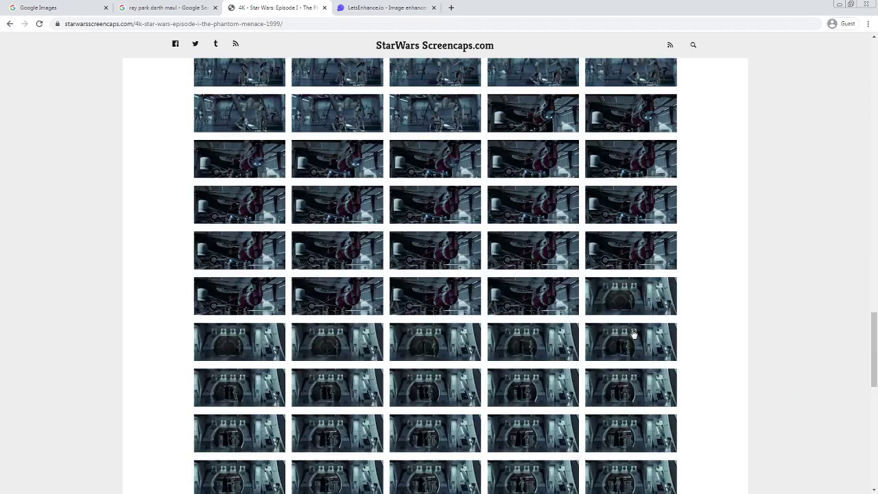
scroll(633, 331, "up", 15)
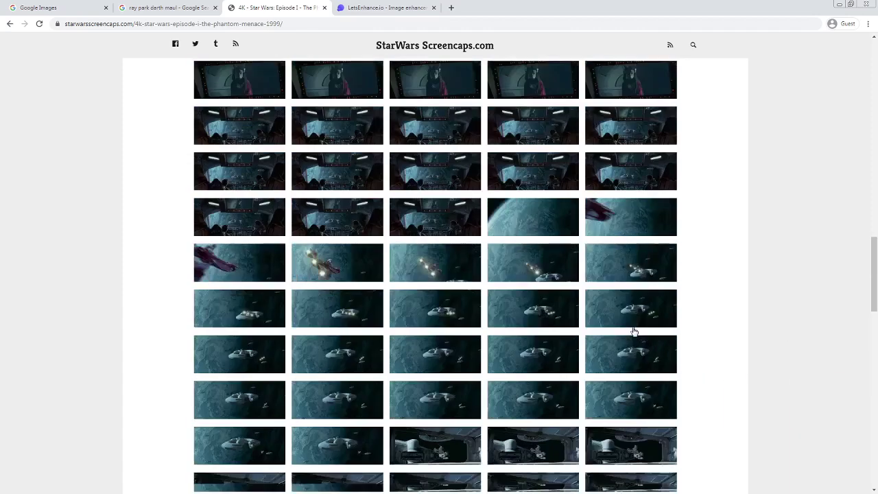
scroll(634, 332, "up", 15)
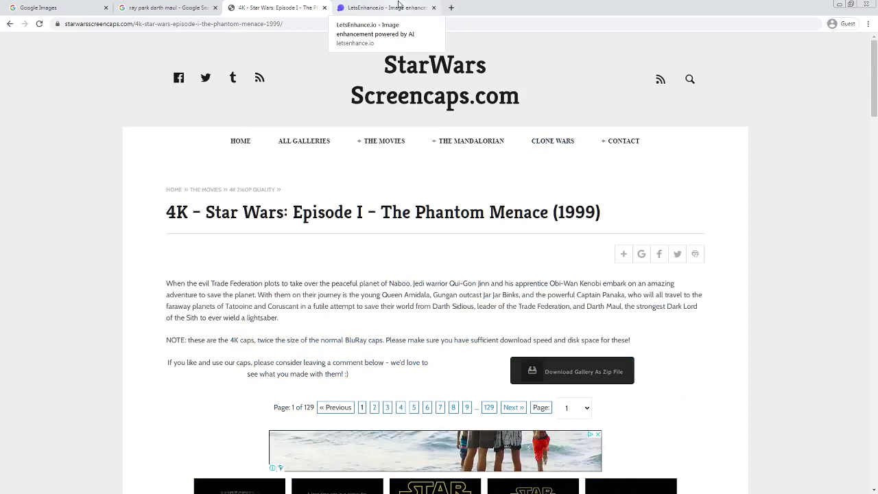
left_click(398, 4)
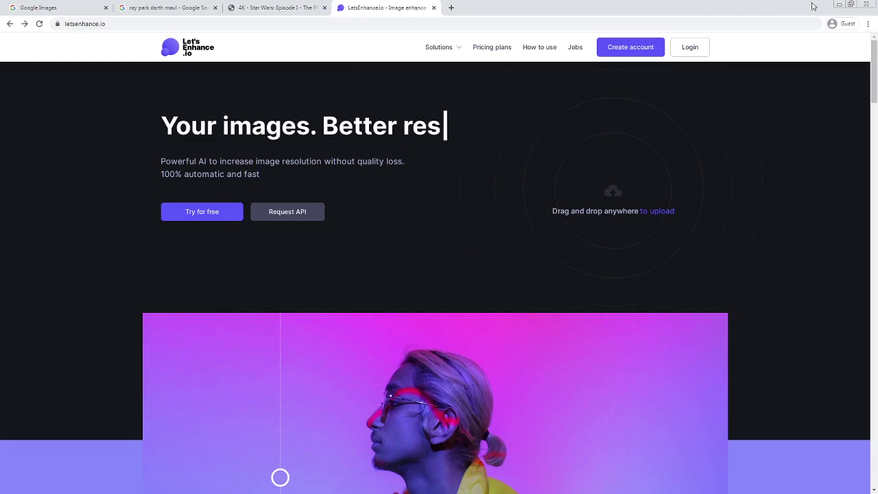
Step: Switch to Photoshop and check the image size of the original Phantom Menace snapshot, the one ending in scaled.jpg
left_click(839, 6)
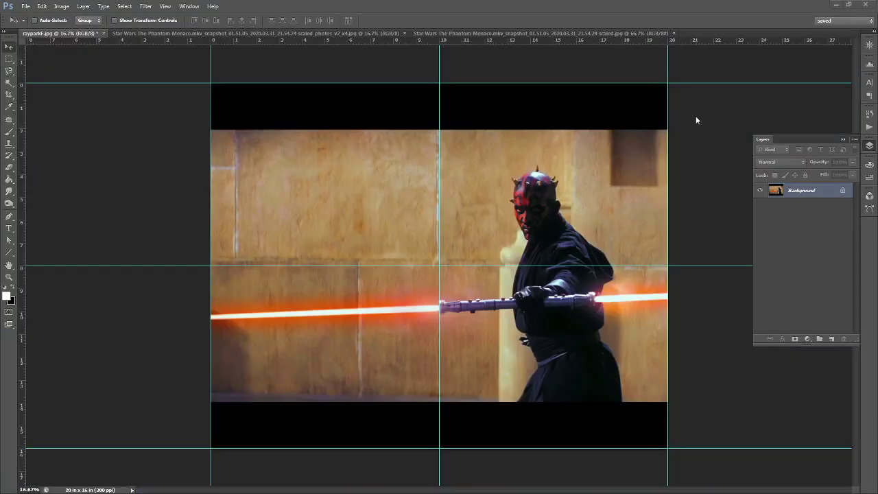
left_click(558, 34)
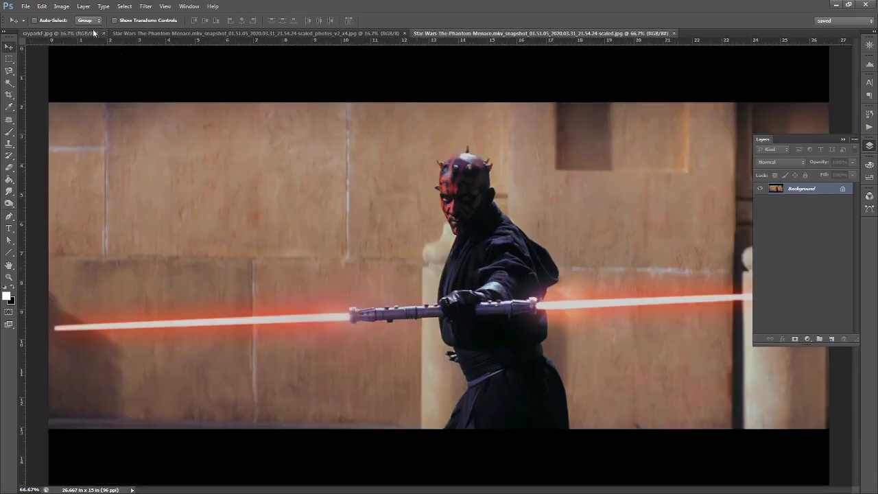
left_click(61, 6)
left_click(74, 72)
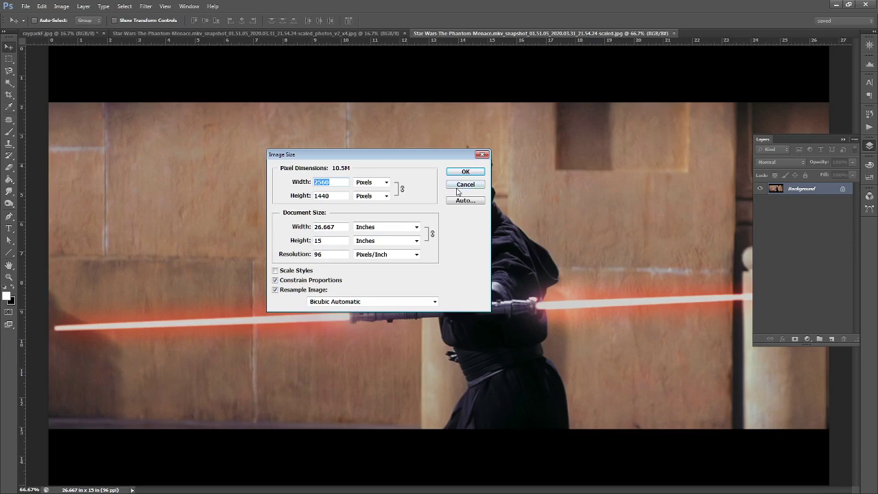
left_click(464, 184)
Step: Close the original scaled.jpg snapshot and check the image size of the upscaled photos_v2_x4 version
left_click(345, 34)
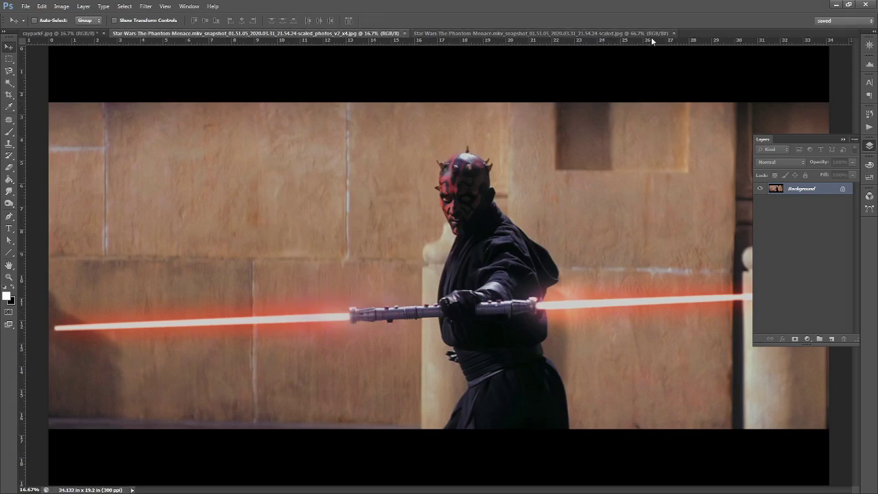
left_click(674, 33)
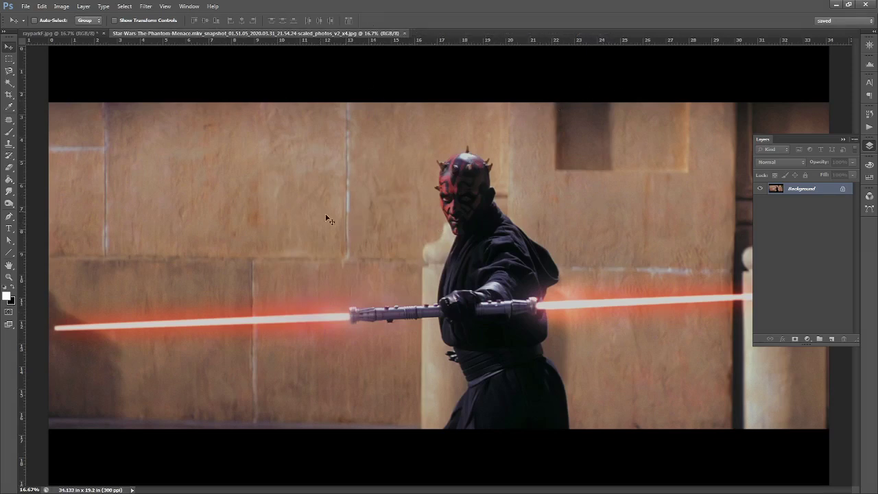
left_click(62, 7)
left_click(84, 69)
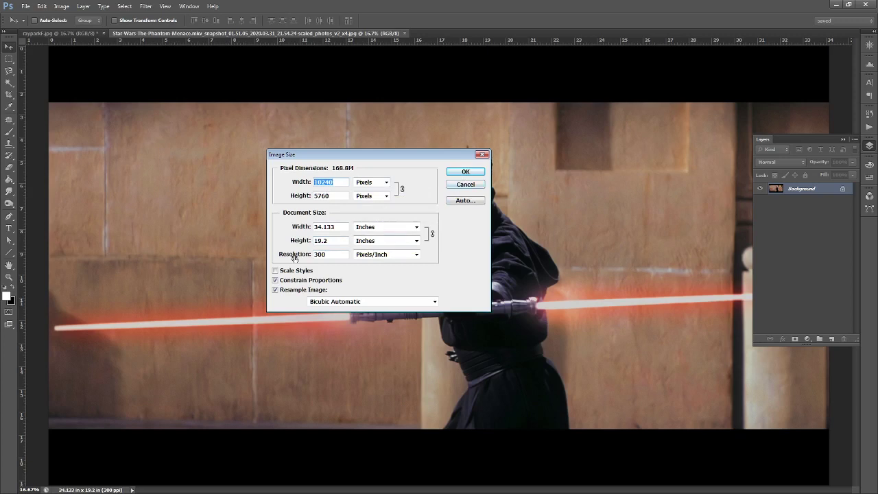
left_click(466, 184)
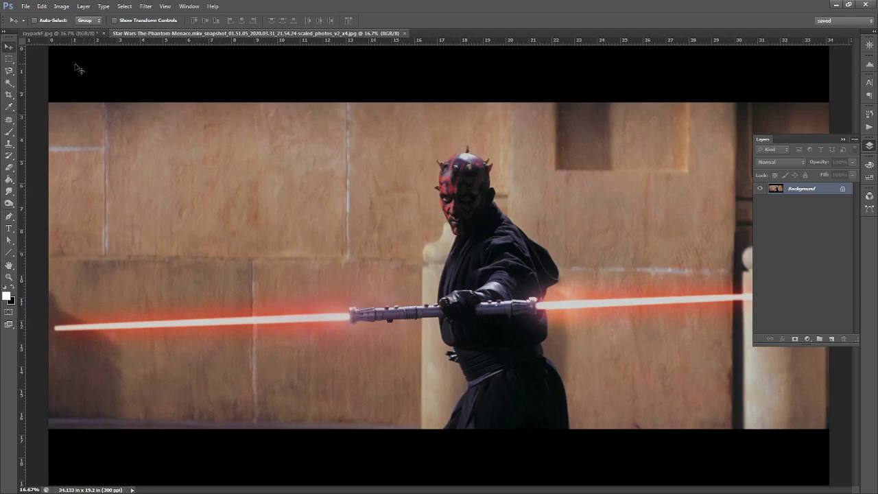
Step: Try a new-document setup 20 inches wide and 16 inches high at 300 pixels/inch, and cancel it
left_click(27, 7)
left_click(30, 18)
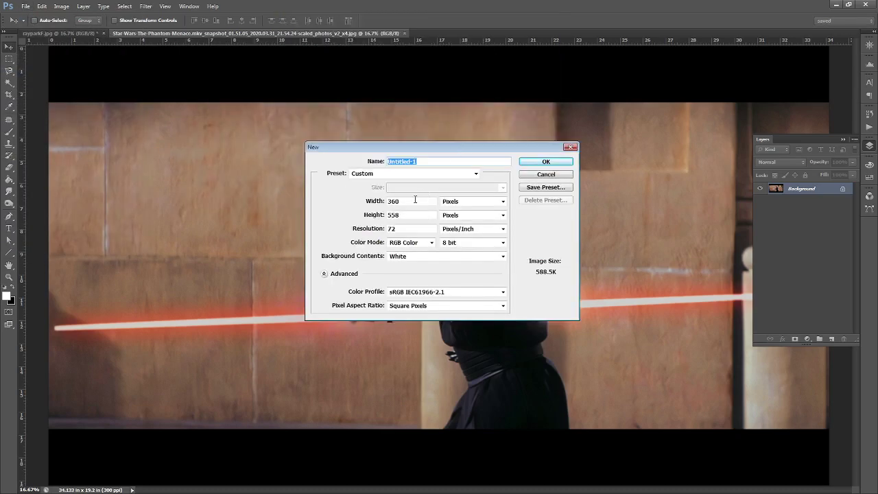
left_click(465, 203)
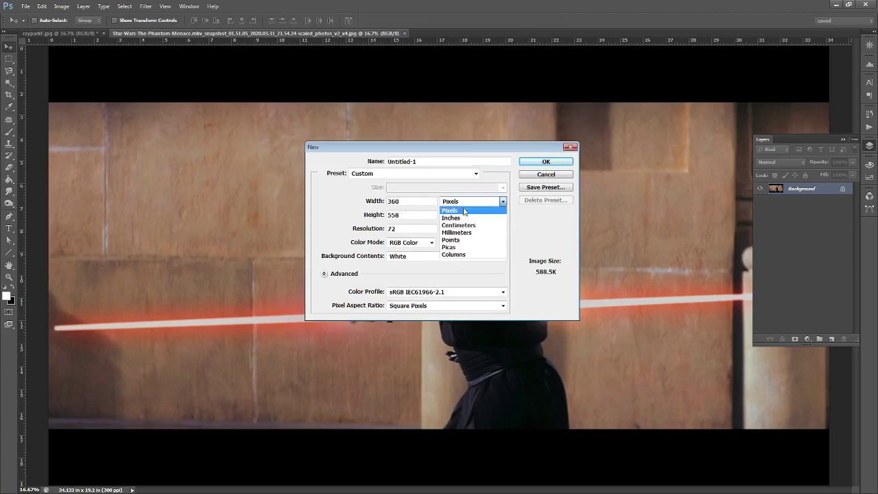
left_click(450, 218)
double_click(408, 229)
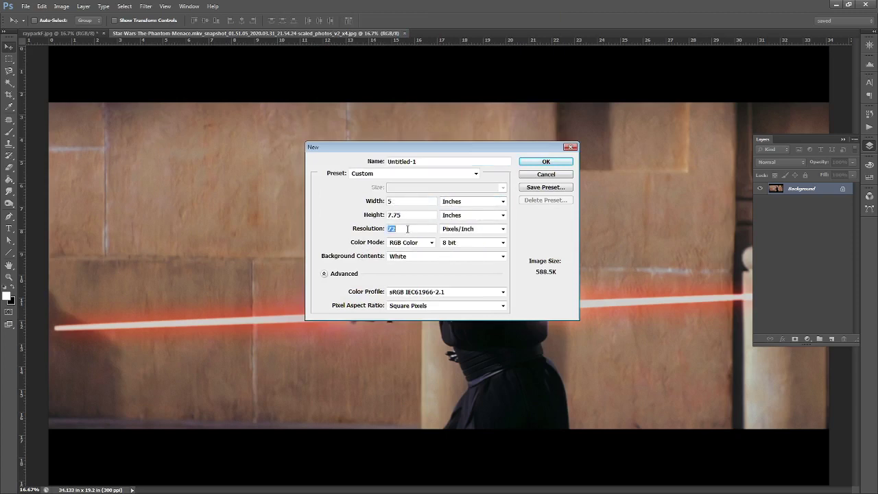
type("300")
double_click(420, 215)
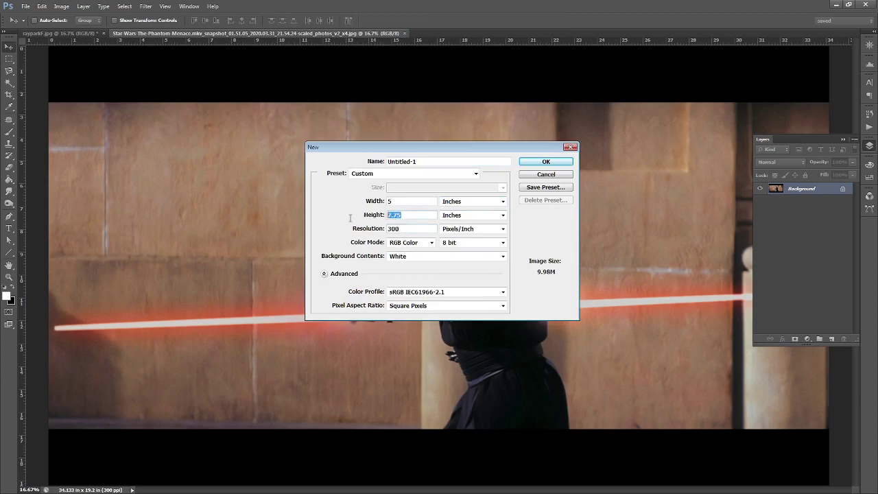
type("16")
double_click(402, 202)
type("20")
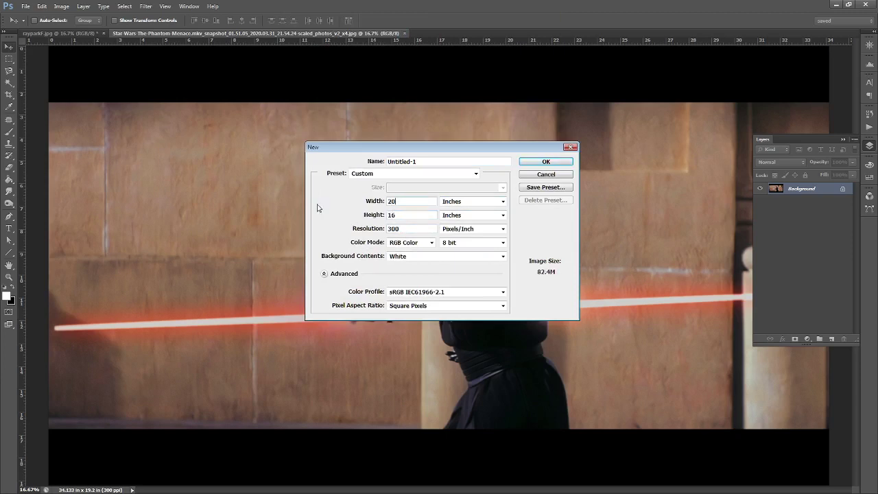
left_click(539, 173)
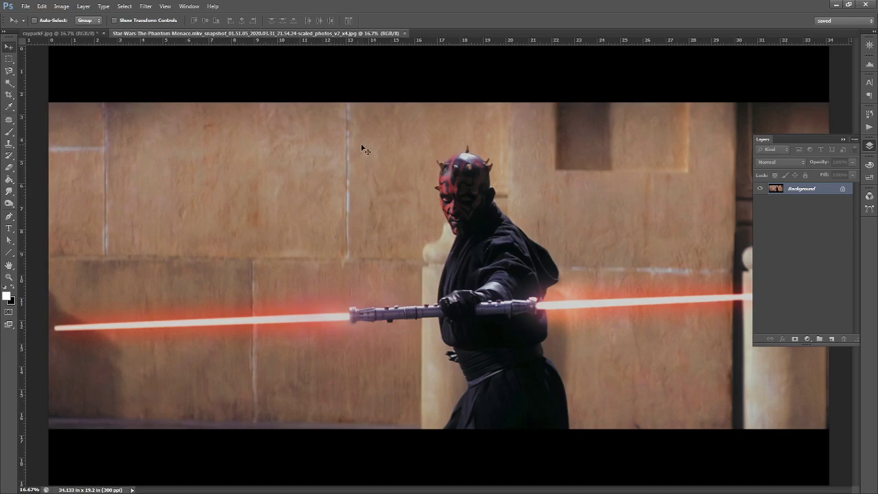
Step: Try a Vibrance adjustment of +100 on the rayparkF.jpg image and reset the vibrance to 0
left_click(83, 34)
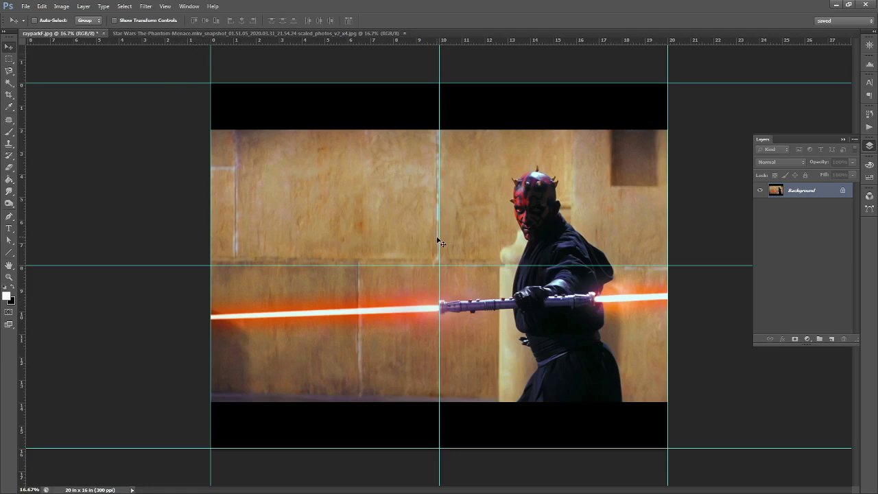
left_click(61, 6)
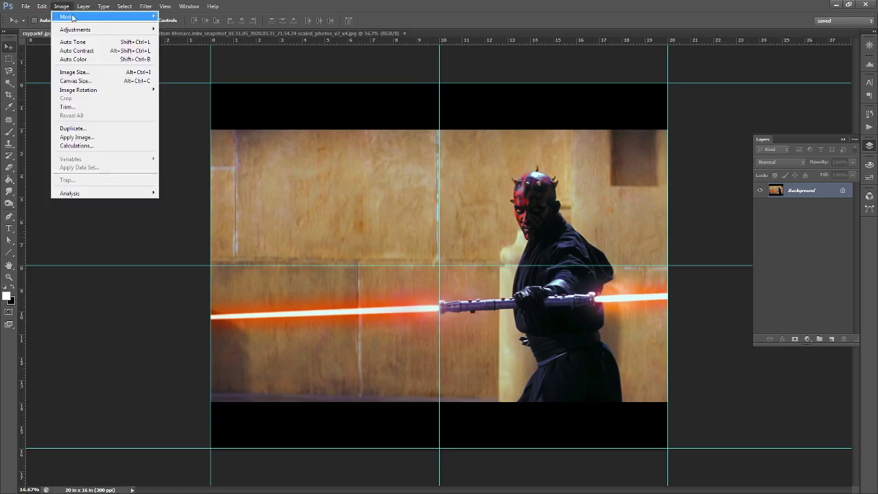
mouse_move(103, 29)
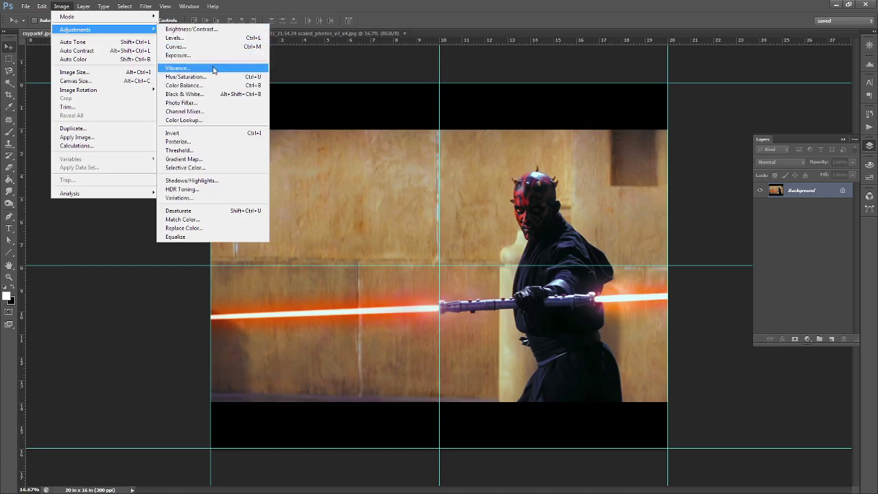
key("Escape")
key("i")
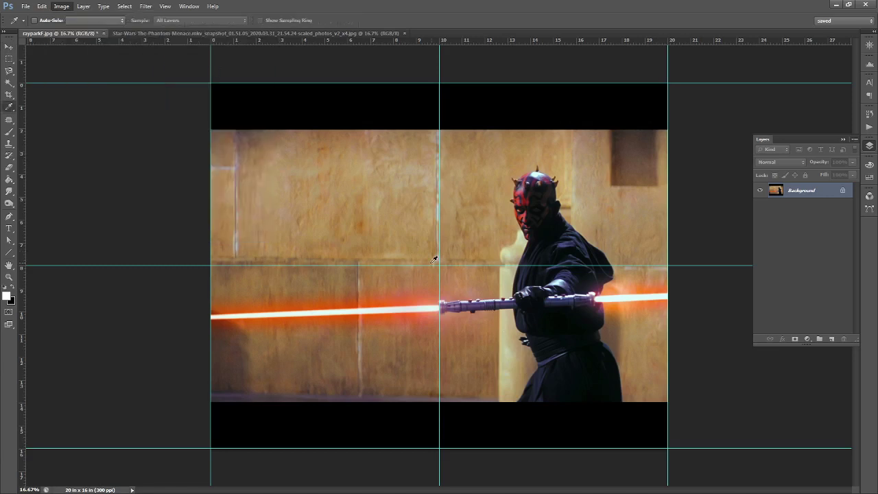
left_click_drag(542, 196, 156, 331)
mouse_move(122, 354)
left_mouse_down()
mouse_move(169, 356)
mouse_move(110, 358)
mouse_move(130, 355)
left_mouse_up()
key("shift+Up")
key("shift+Up")
key("shift+Up")
key("shift+Up")
key("shift+Up")
key("shift+Up")
key("shift+Up")
key("shift+Up")
key("shift+Up")
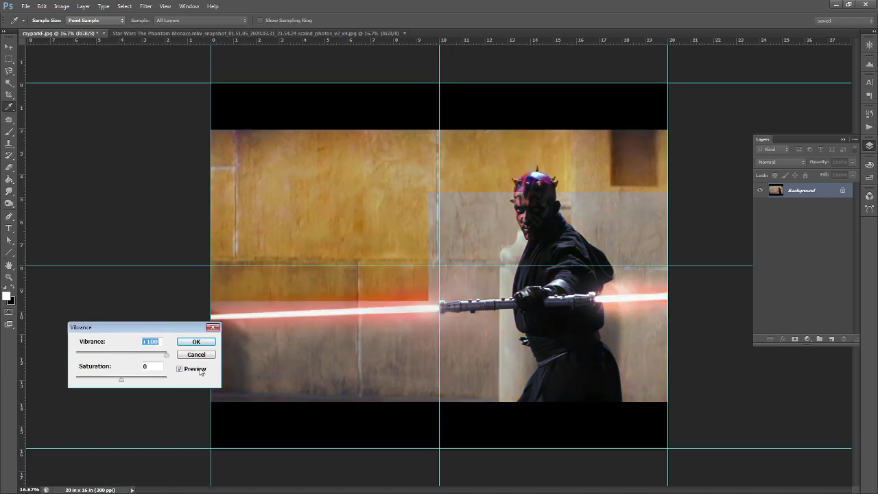
type("0")
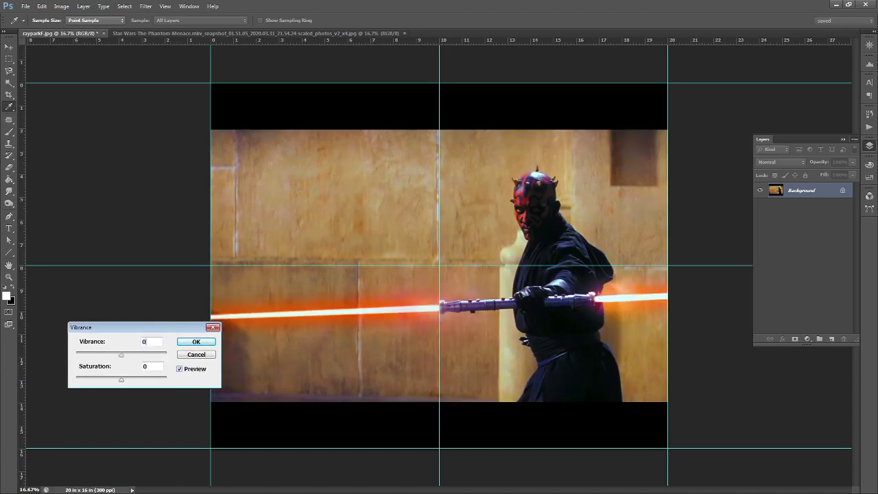
Step: Preview saturation changes down to -60 on the Darth Maul image and cancel the Vibrance adjustment
left_click_drag(144, 385, 96, 381)
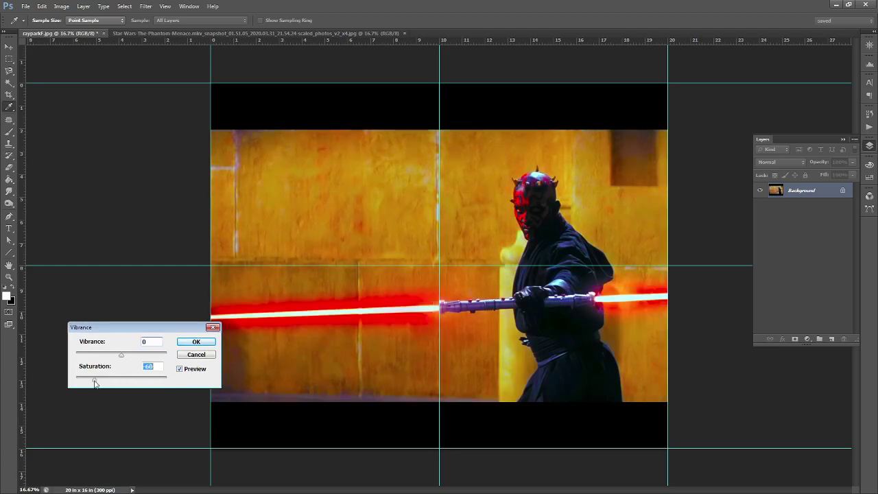
key("Escape")
key("v")
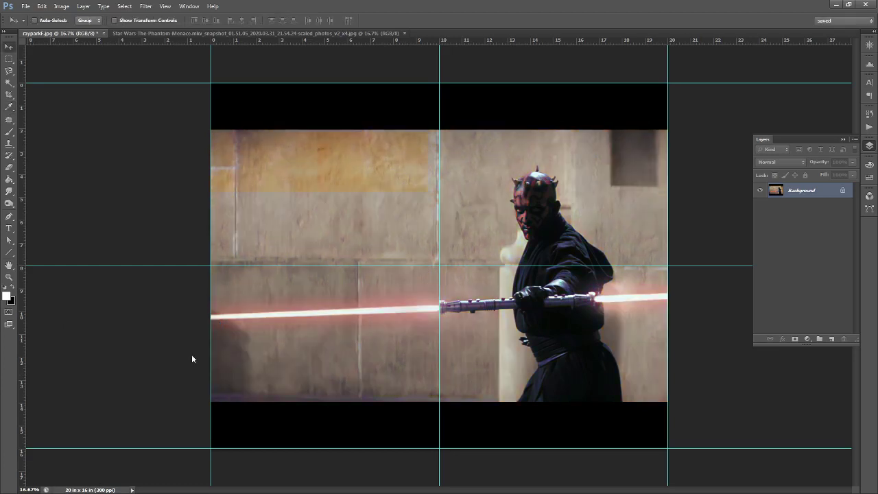